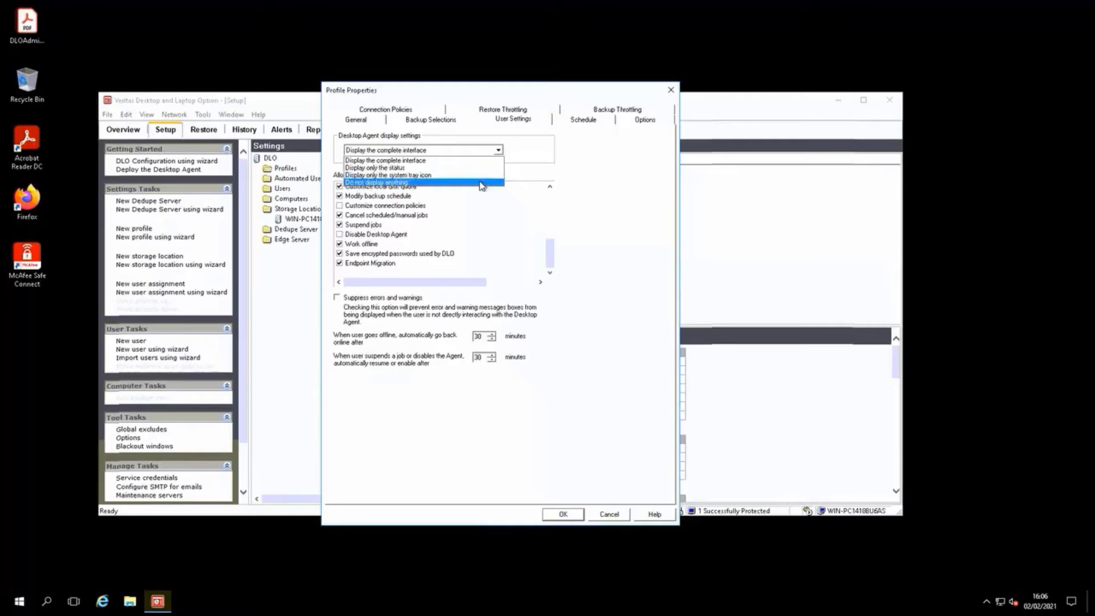
# Step: Examine the Desktop Agent display options and the beginning of the list of user permissions in the profile
pyautogui.click(552, 251)
pyautogui.moveTo(551, 253); pyautogui.dragTo(551, 200)
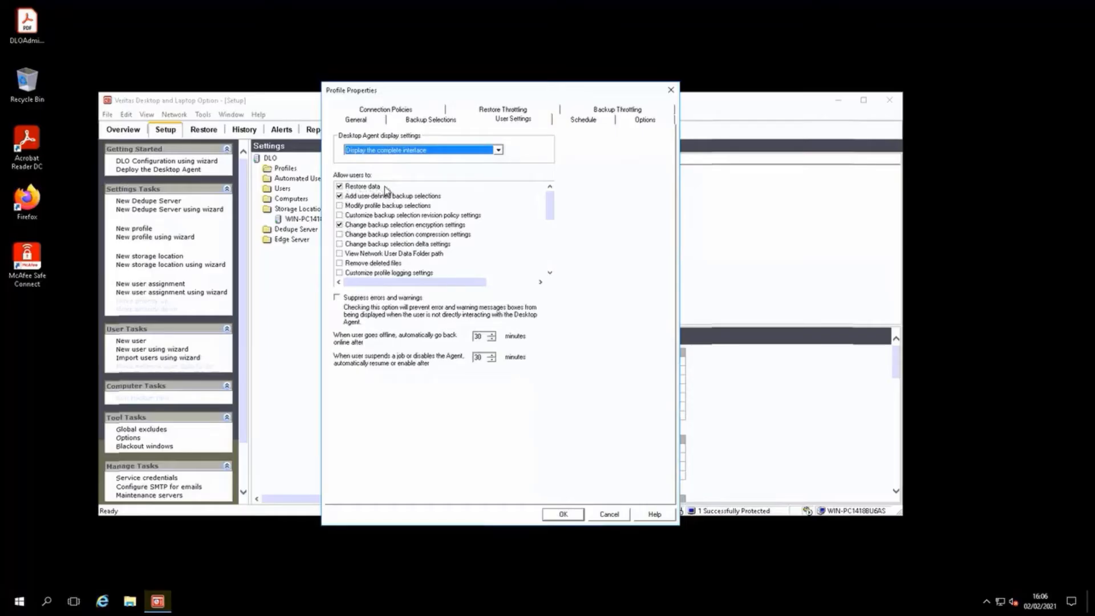
pyautogui.click(425, 150)
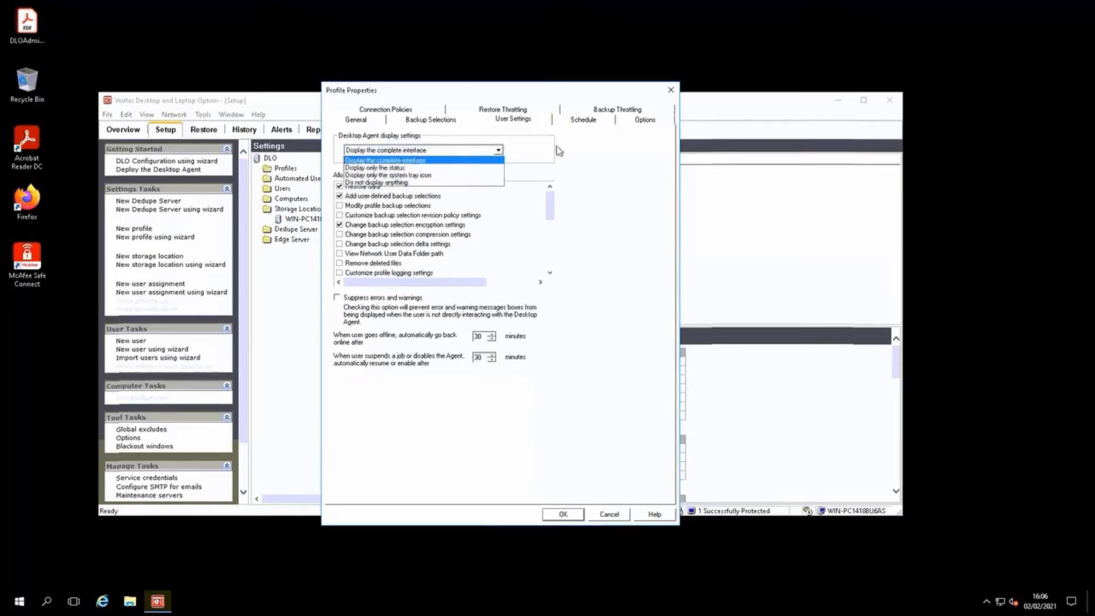
pyautogui.click(565, 165)
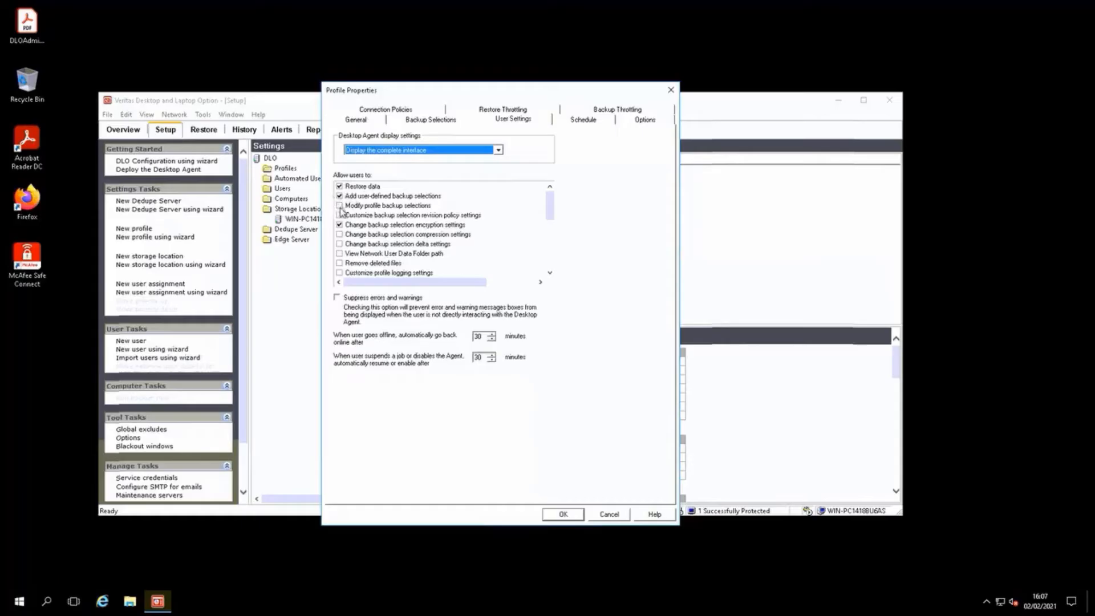
# Step: Allow users to modify profile backup selections, customize their revision policy settings, and change their compression and delta settings
pyautogui.click(339, 206)
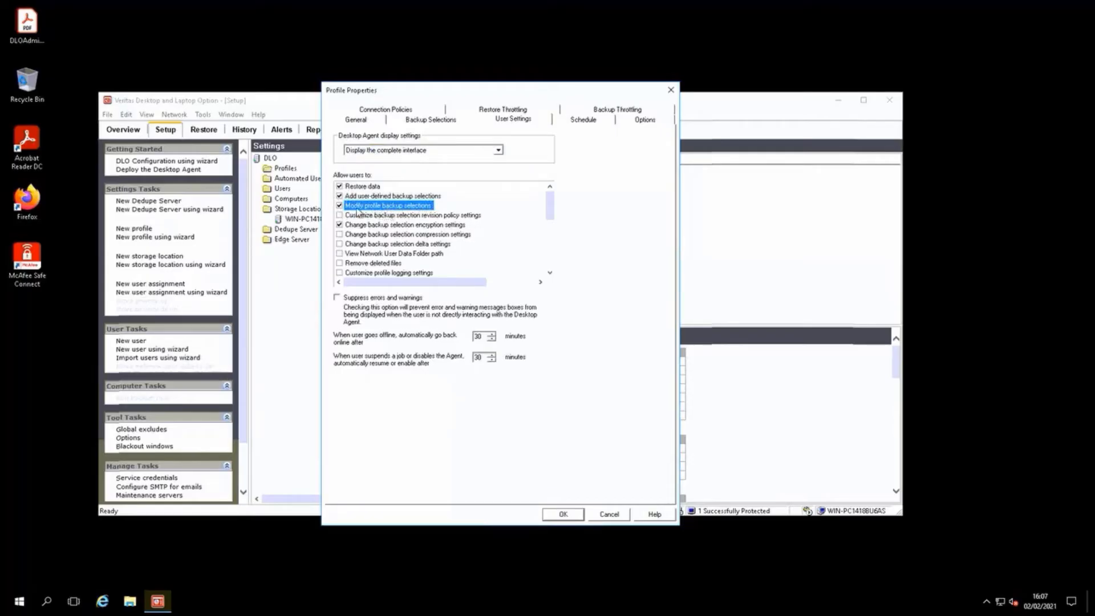
pyautogui.click(356, 218)
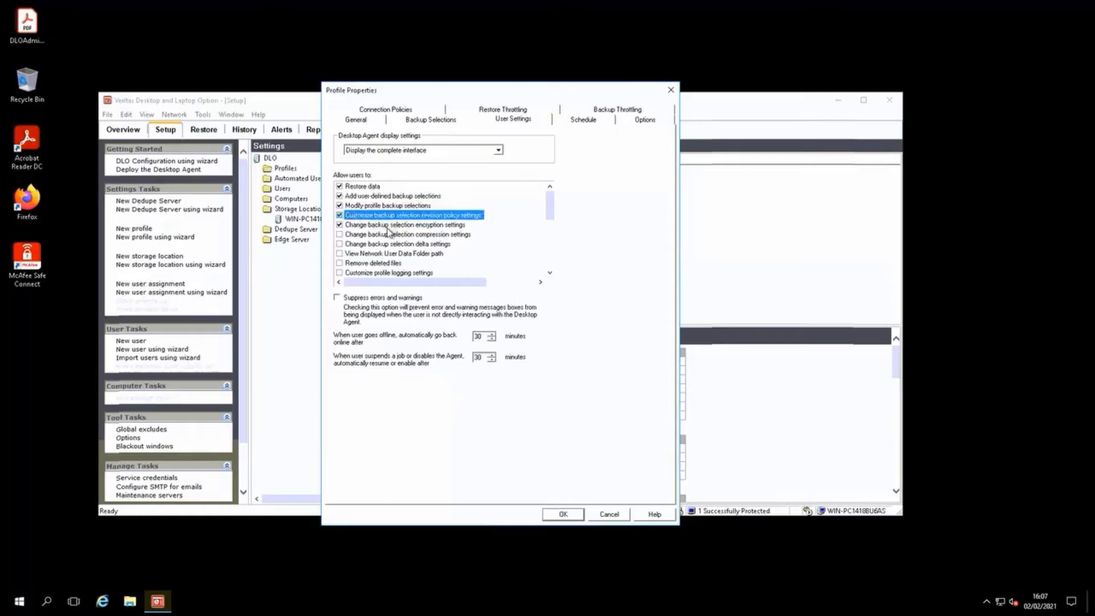
pyautogui.doubleClick(389, 226)
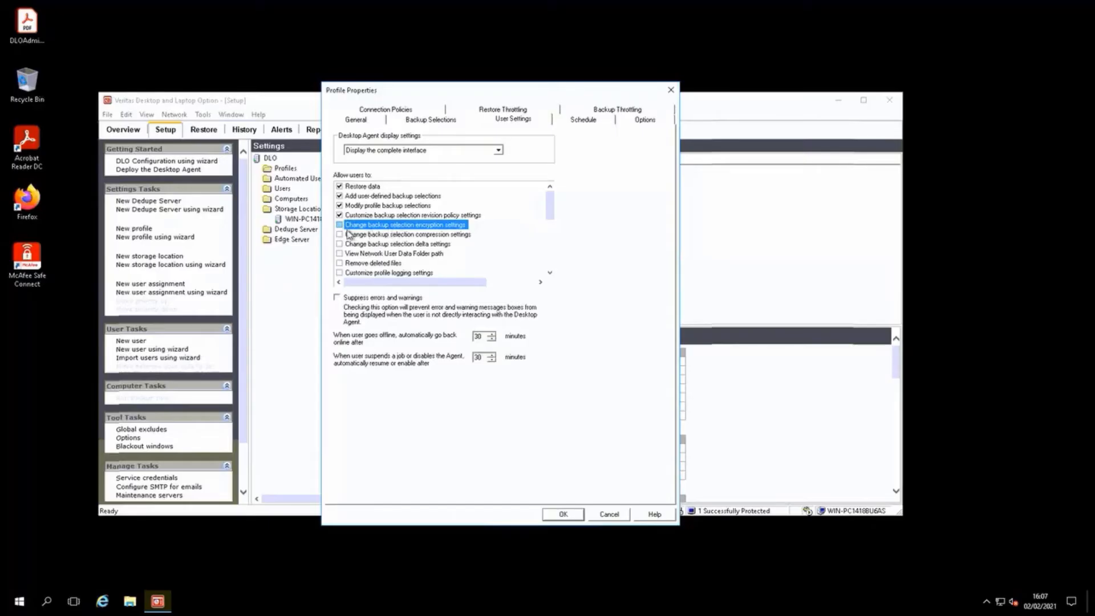
pyautogui.click(338, 225)
pyautogui.click(339, 234)
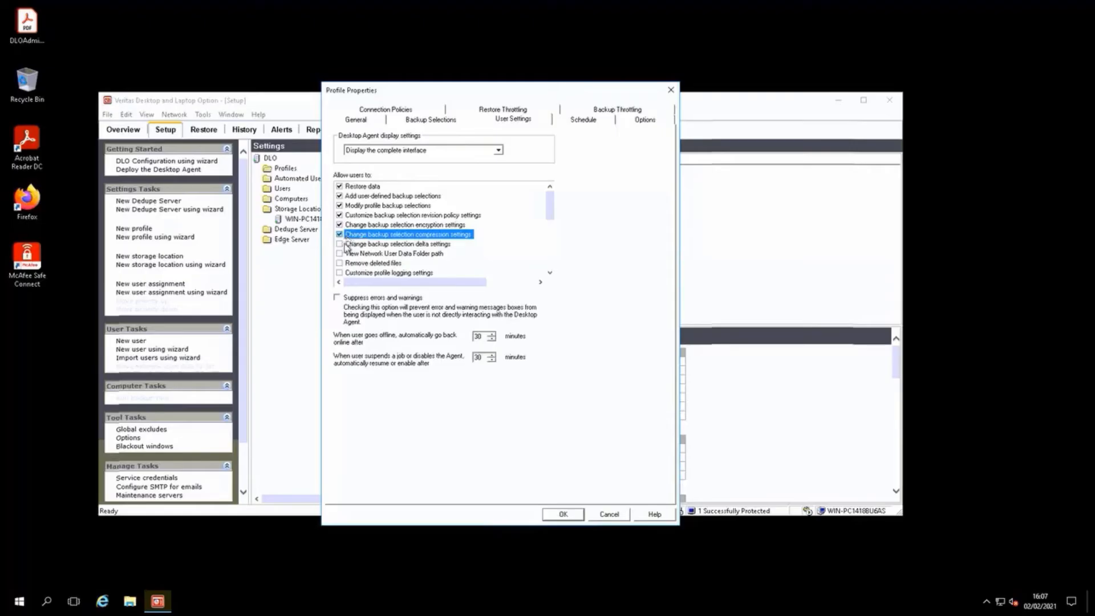
pyautogui.click(342, 246)
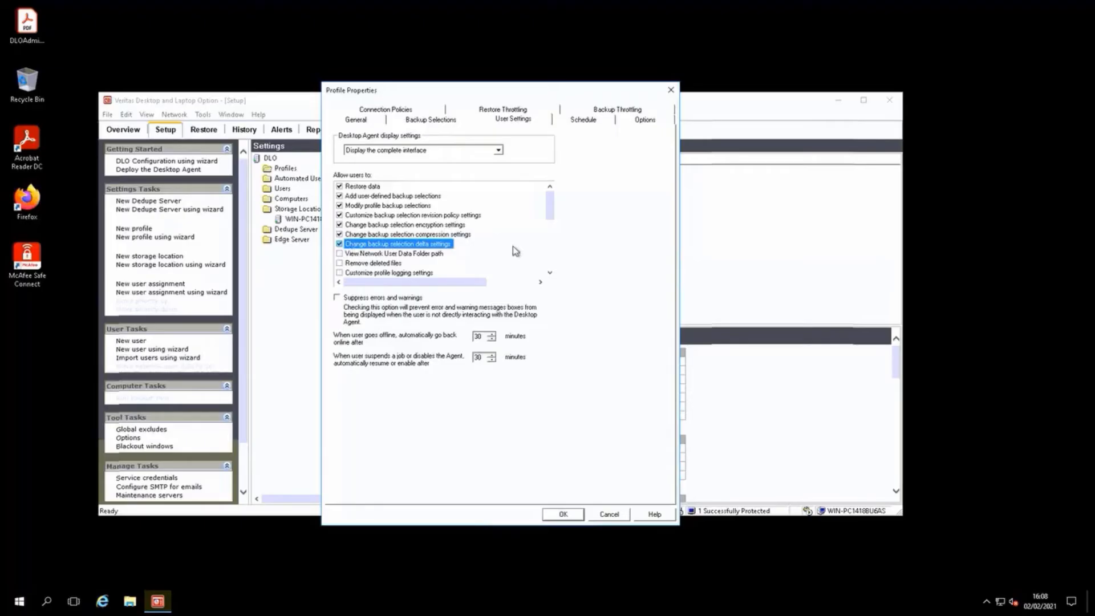
# Step: Allow users to view the Network User Data Folder path, remove deleted files, customize profile logging and email settings, and move the local user data folder
pyautogui.moveTo(553, 209); pyautogui.dragTo(552, 221)
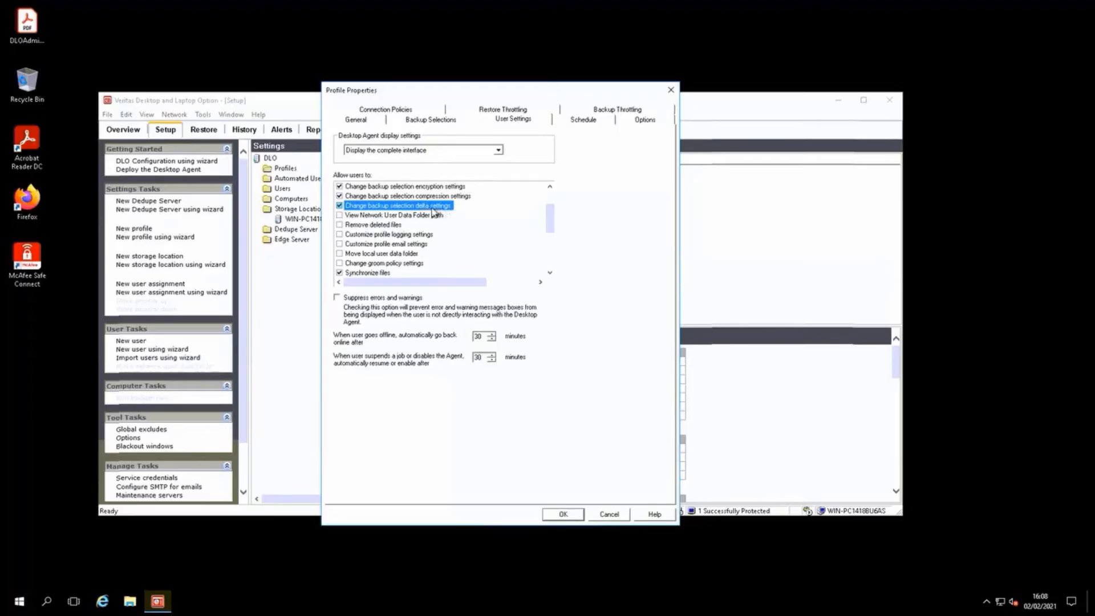
pyautogui.click(340, 215)
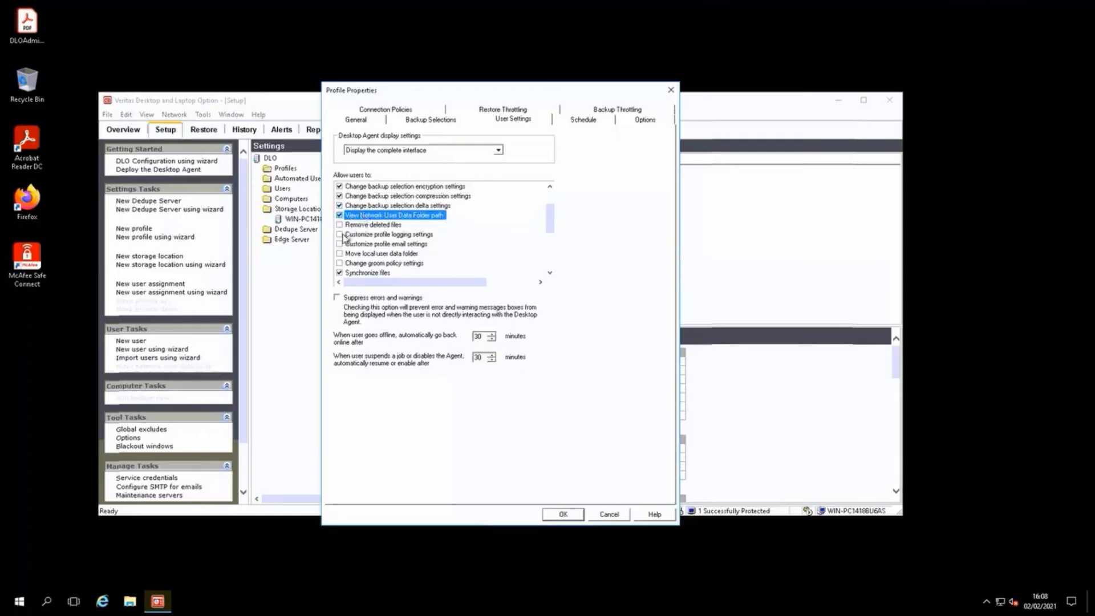
pyautogui.click(340, 225)
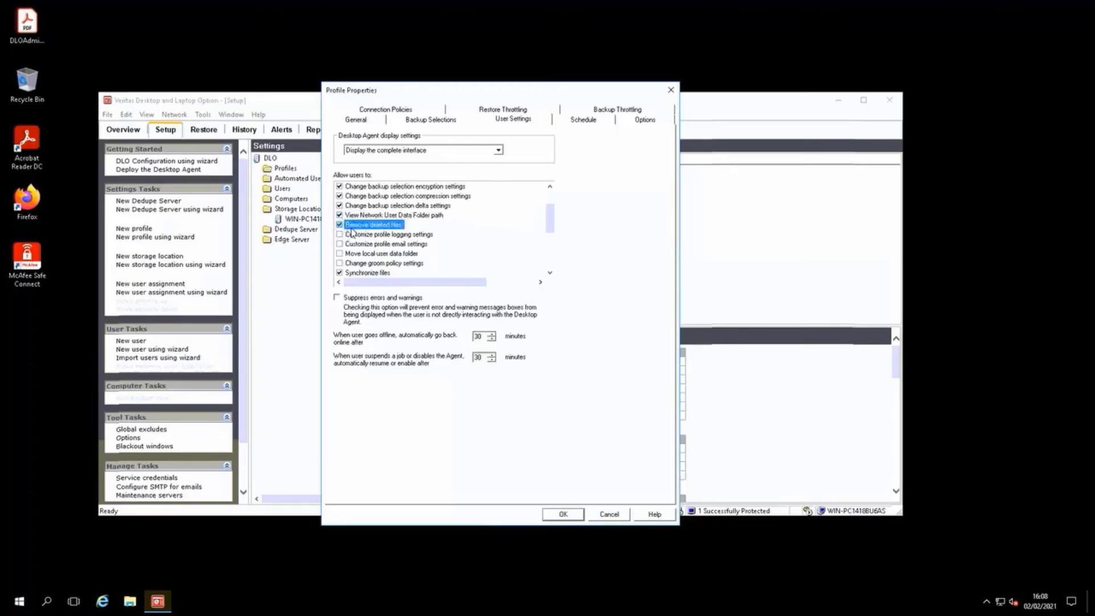
pyautogui.click(340, 234)
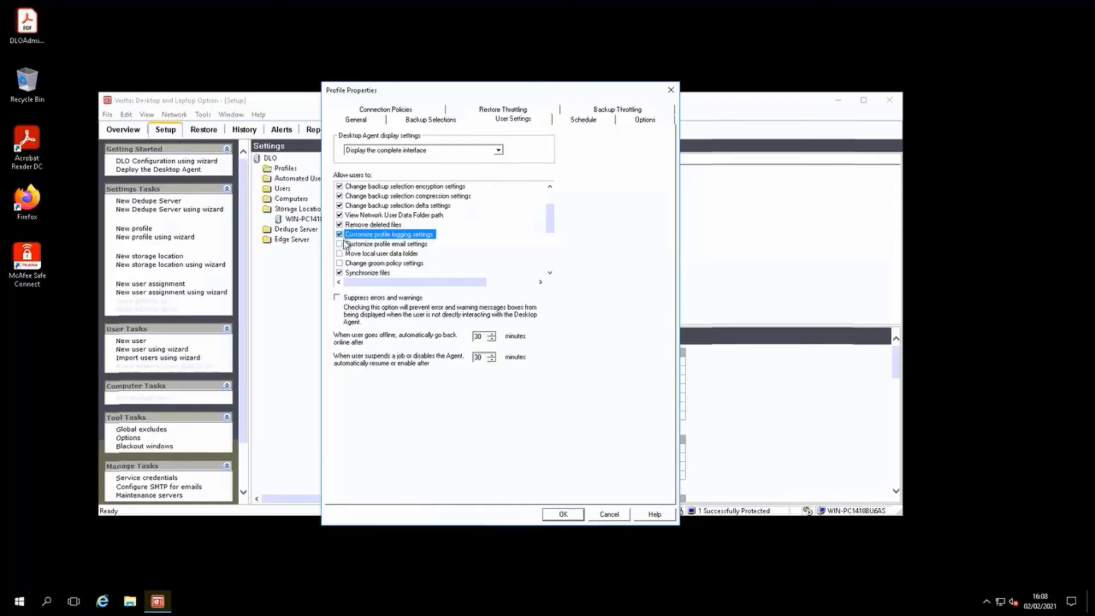
pyautogui.click(340, 244)
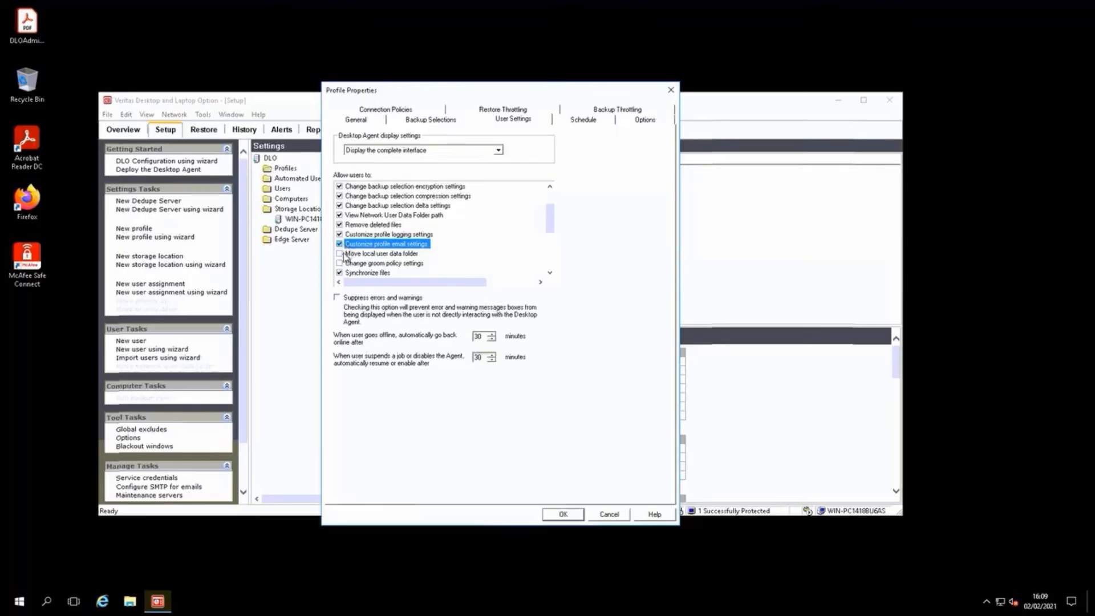
pyautogui.click(340, 253)
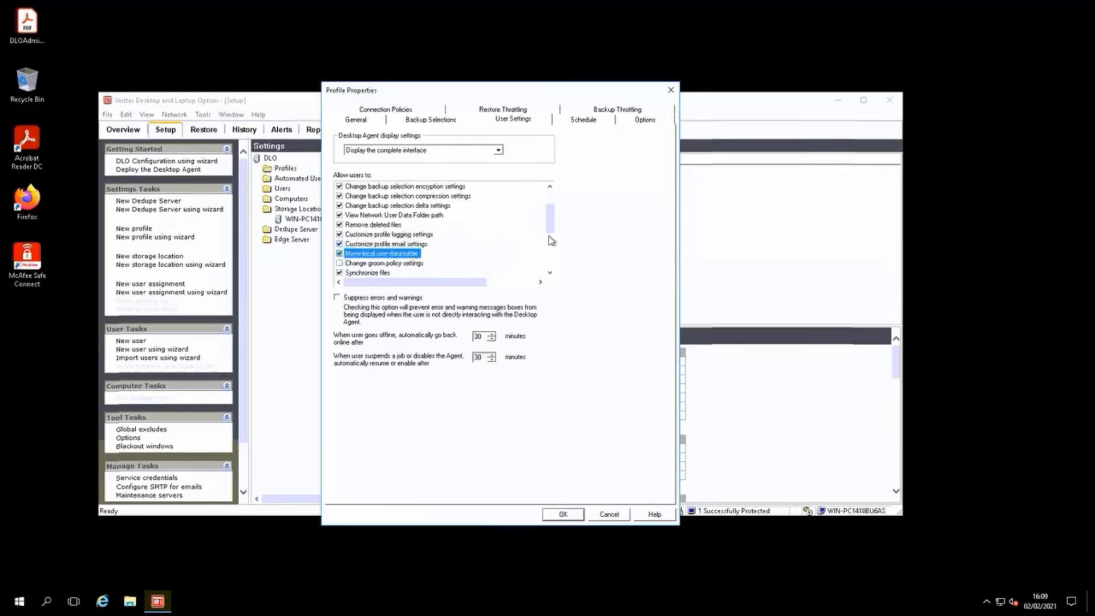
# Step: Allow users to change groom policy settings and customize connection policies, reviewing the synchronization, restore, quota, schedule and job cancellation permissions
pyautogui.moveTo(550, 227); pyautogui.dragTo(550, 251)
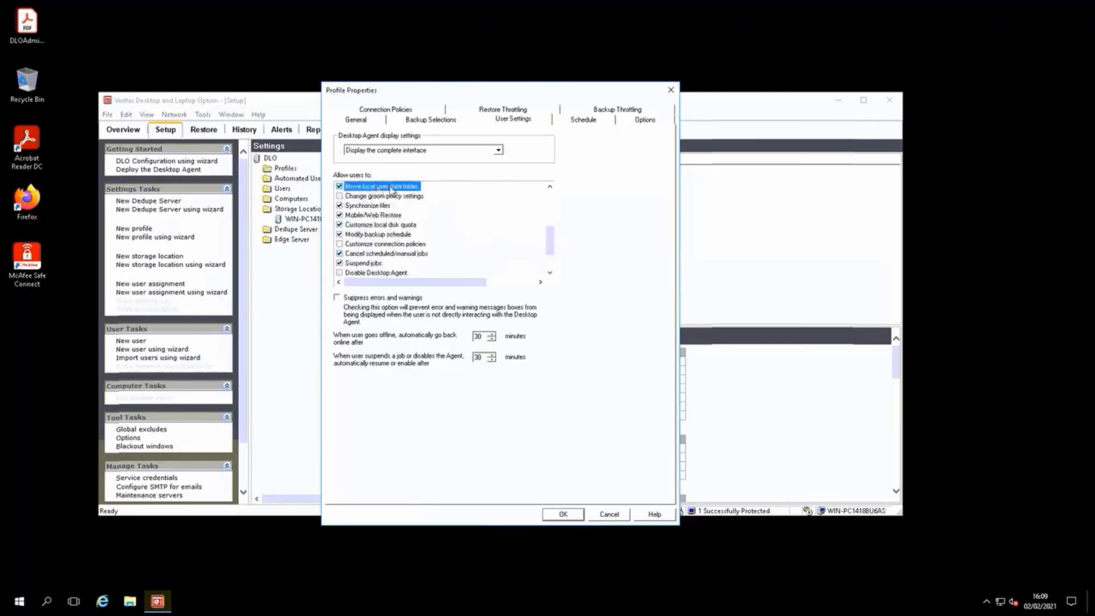
pyautogui.click(339, 196)
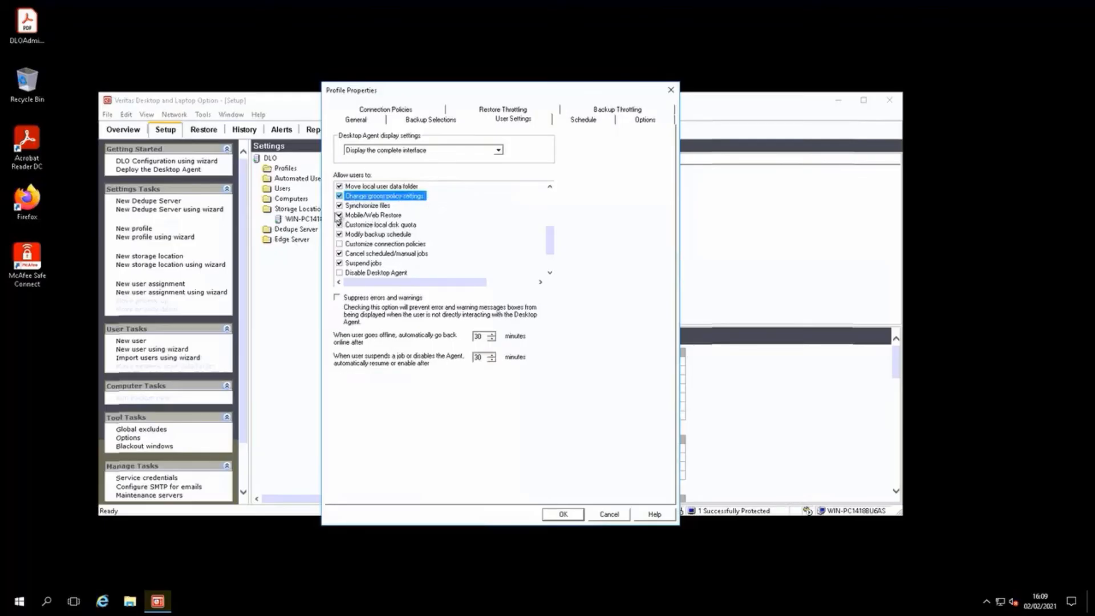
pyautogui.click(340, 207)
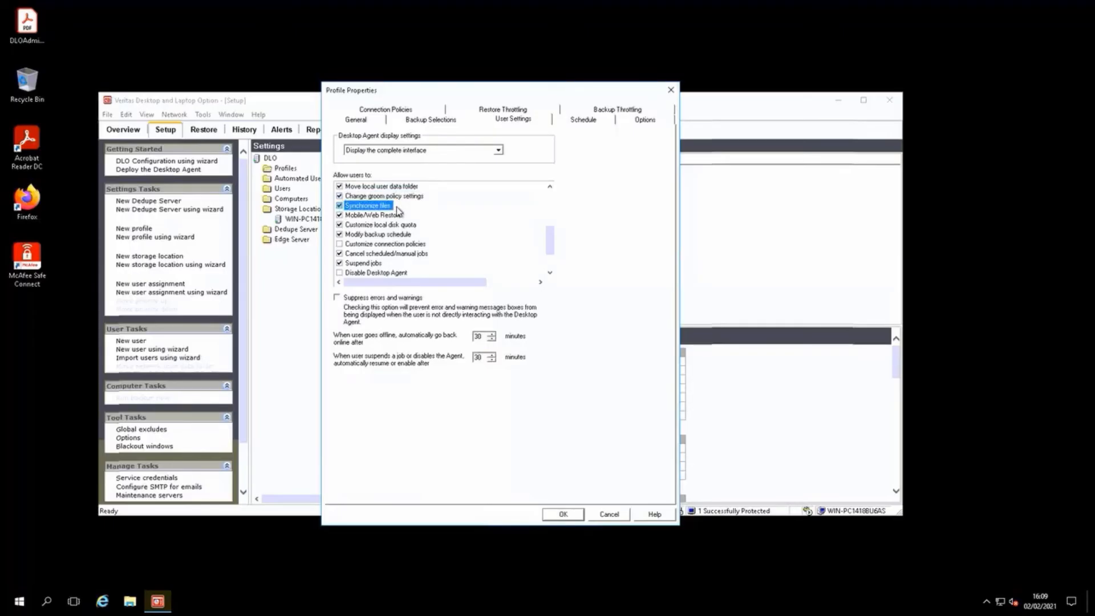
pyautogui.press('Down')
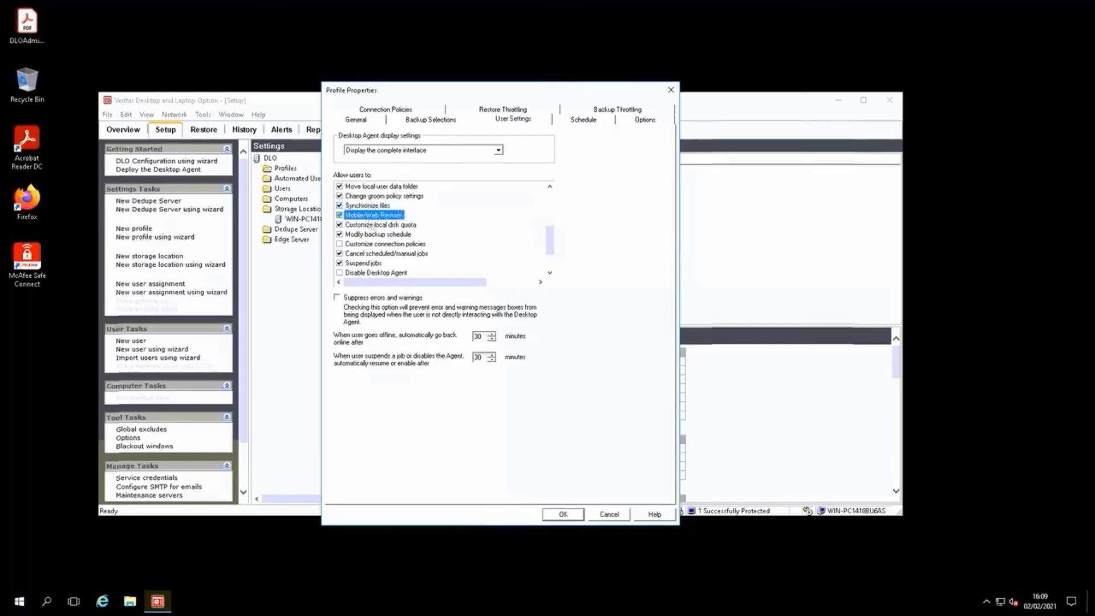
pyautogui.click(396, 228)
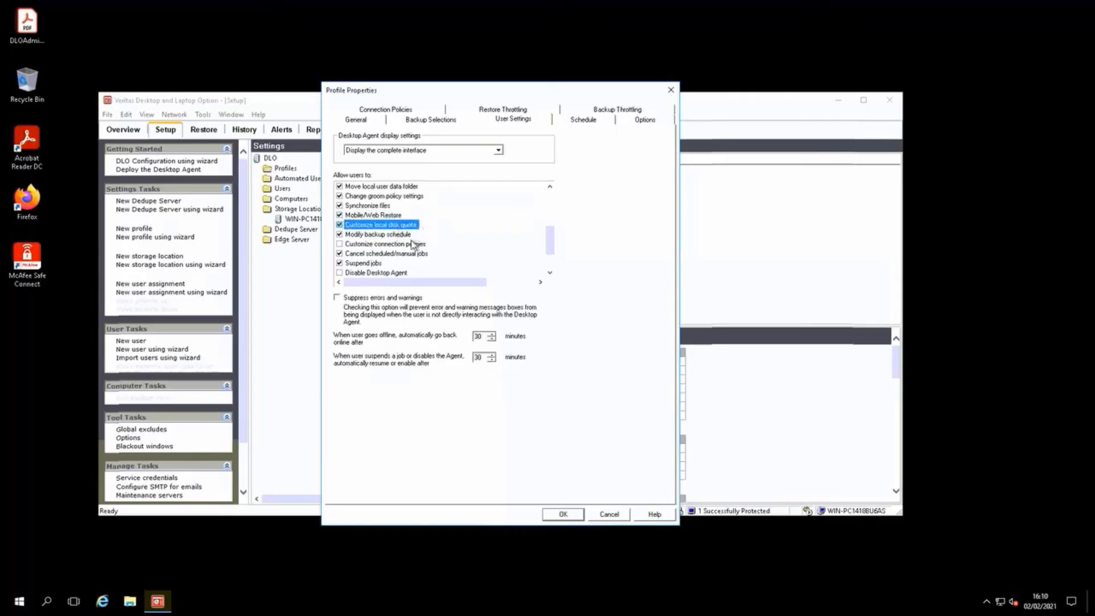
pyautogui.doubleClick(413, 243)
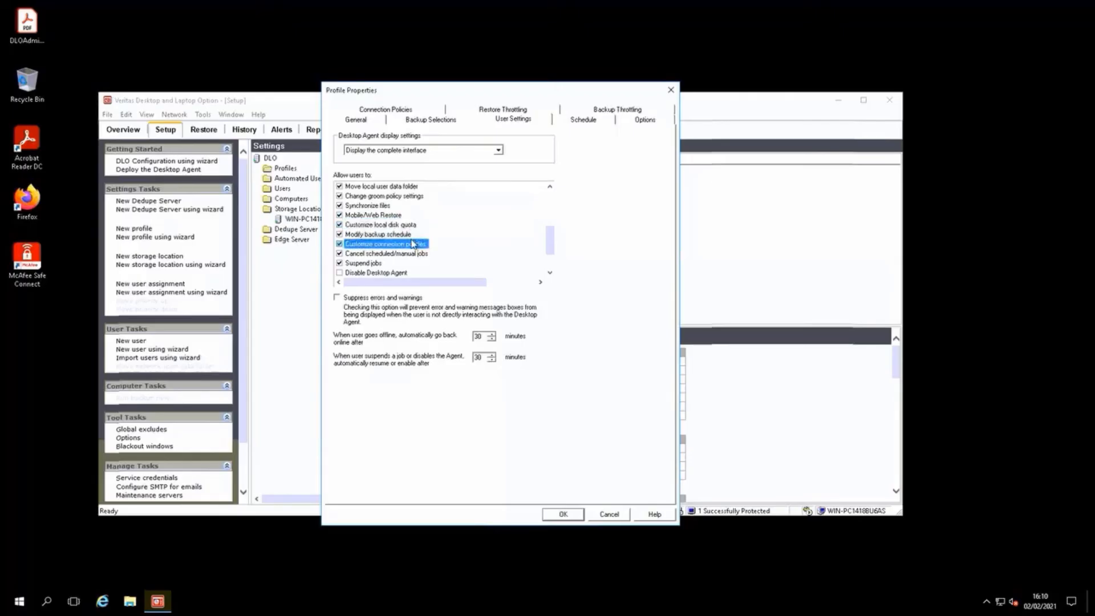
pyautogui.click(406, 240)
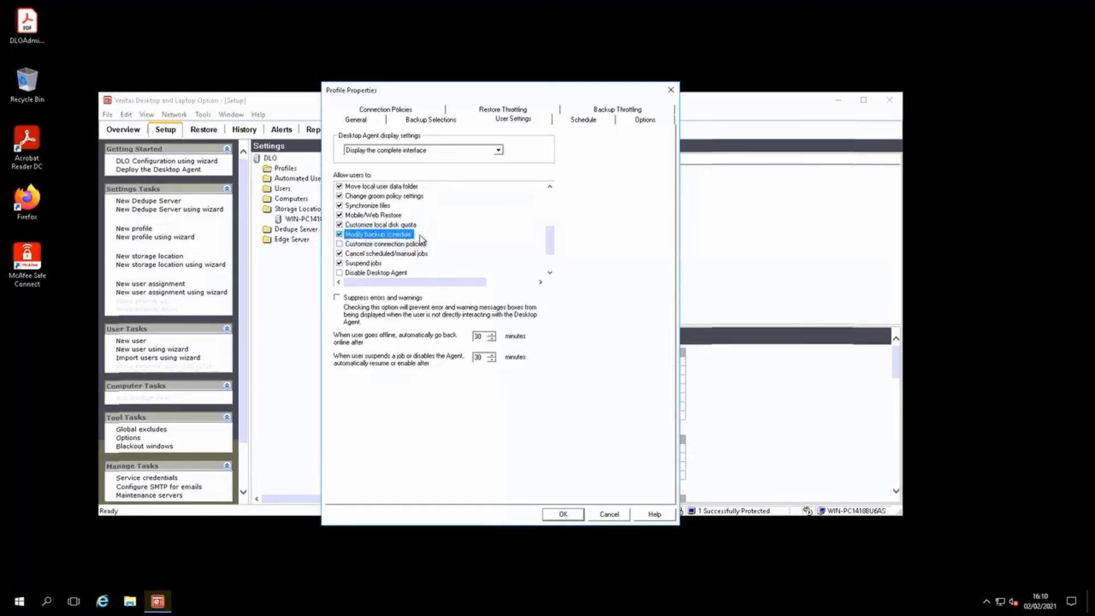
pyautogui.click(386, 246)
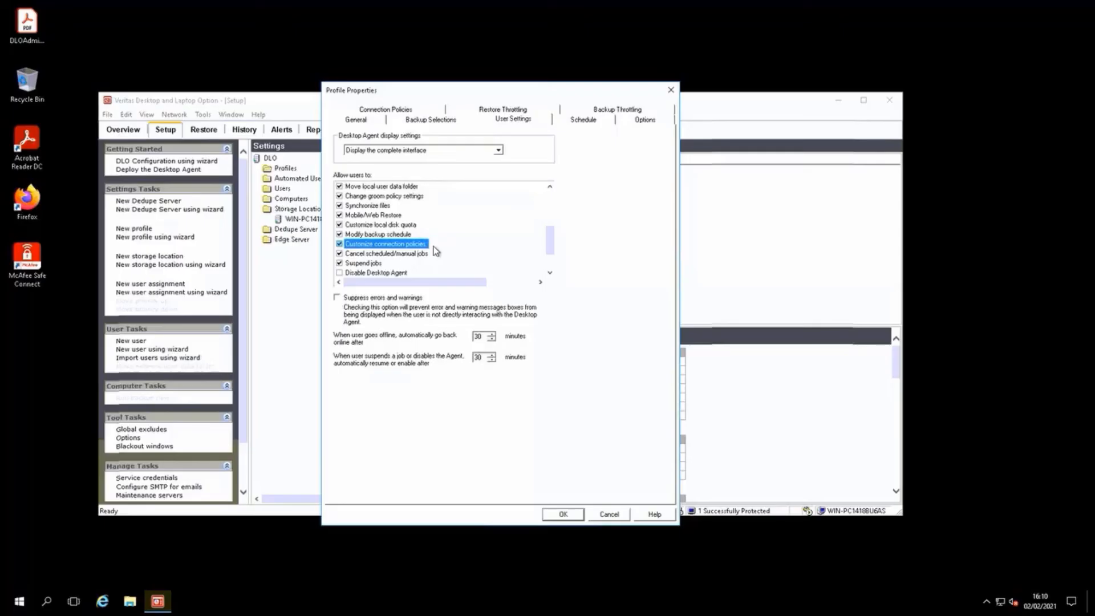
pyautogui.click(358, 256)
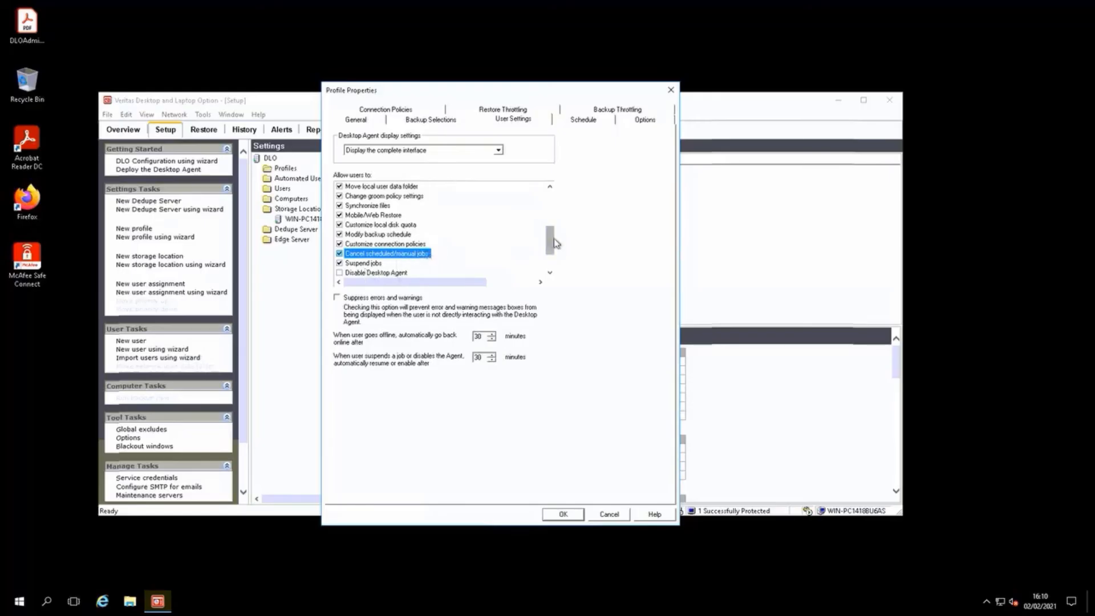
# Step: Allow users to disable the Desktop Agent, and review the permissions for suspending jobs, working offline, saving encrypted passwords and Endpoint Migration
pyautogui.moveTo(553, 242); pyautogui.dragTo(554, 255)
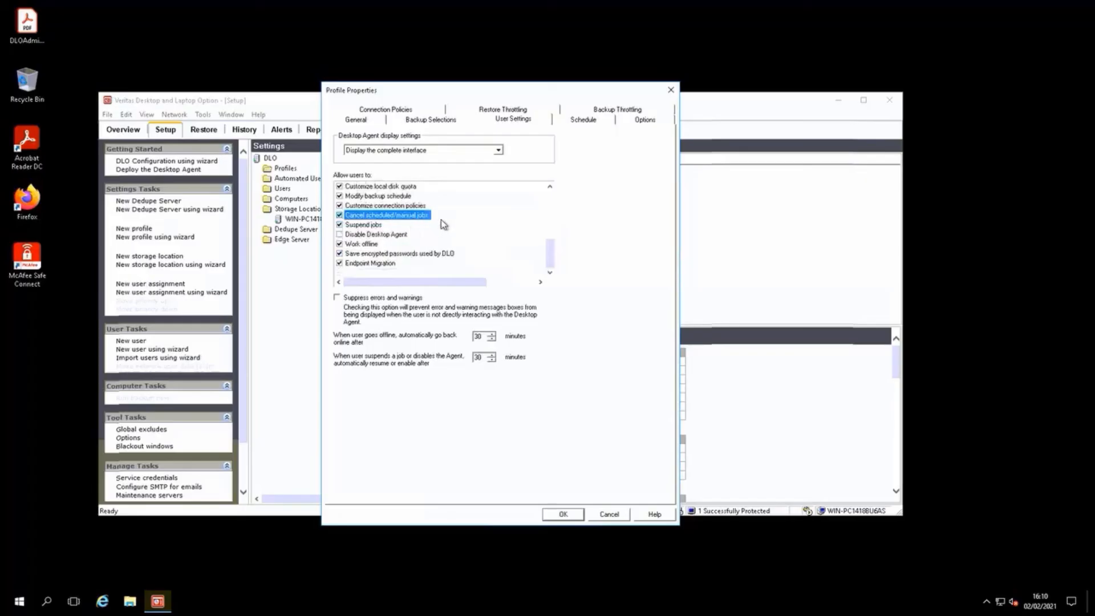
pyautogui.click(378, 227)
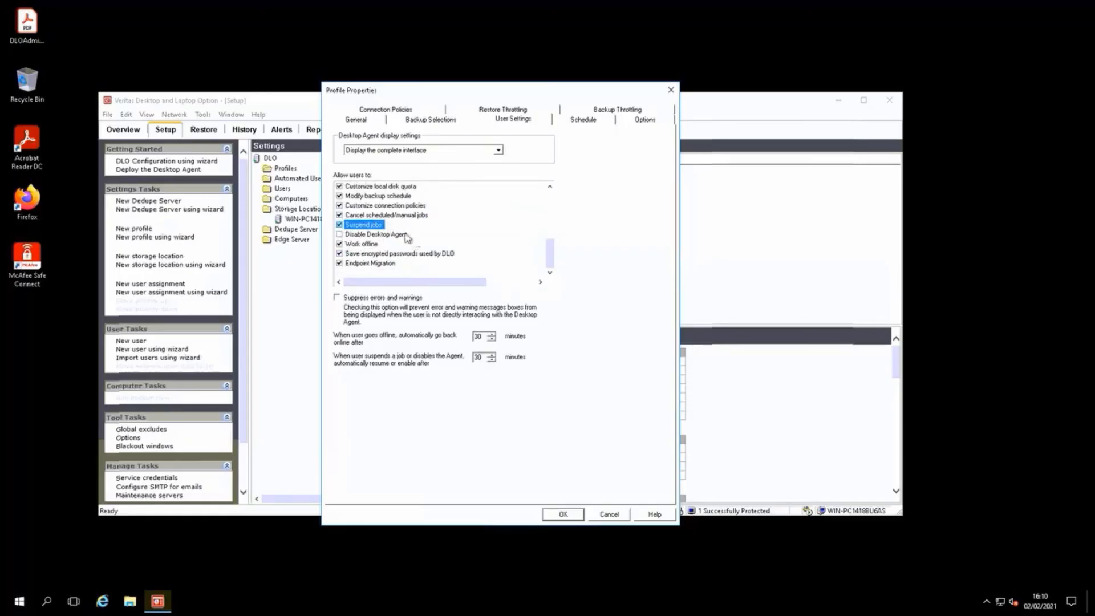
pyautogui.doubleClick(364, 236)
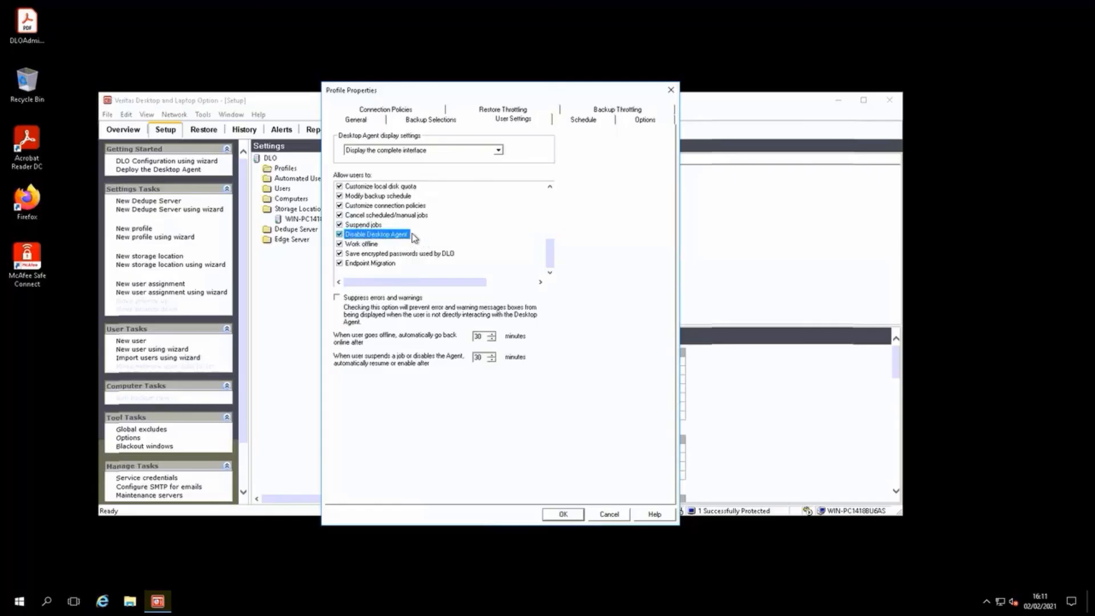
pyautogui.click(377, 245)
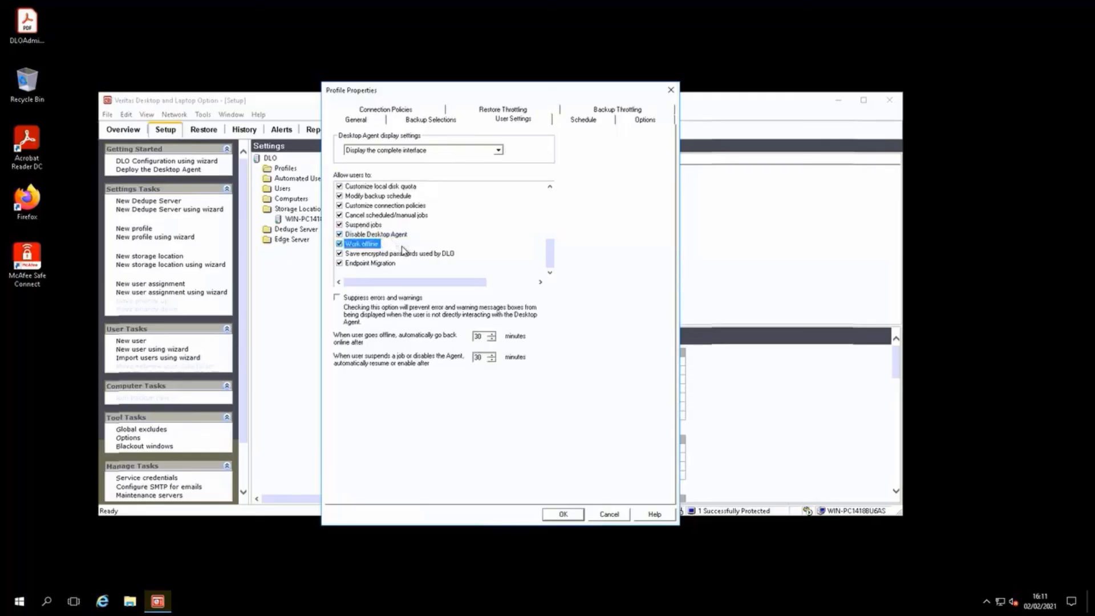
pyautogui.click(386, 255)
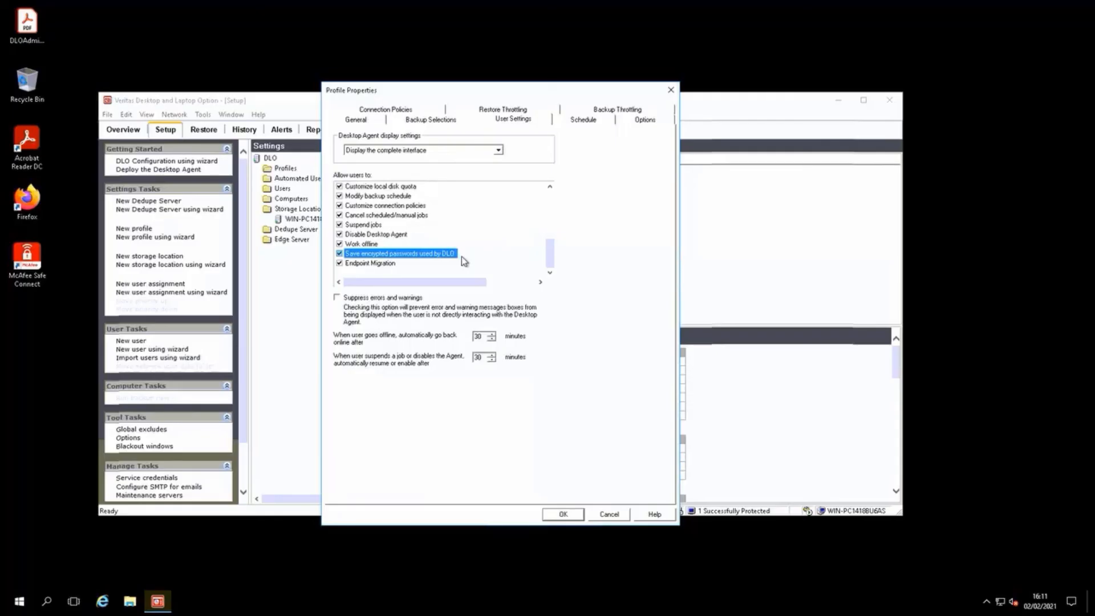
pyautogui.click(381, 263)
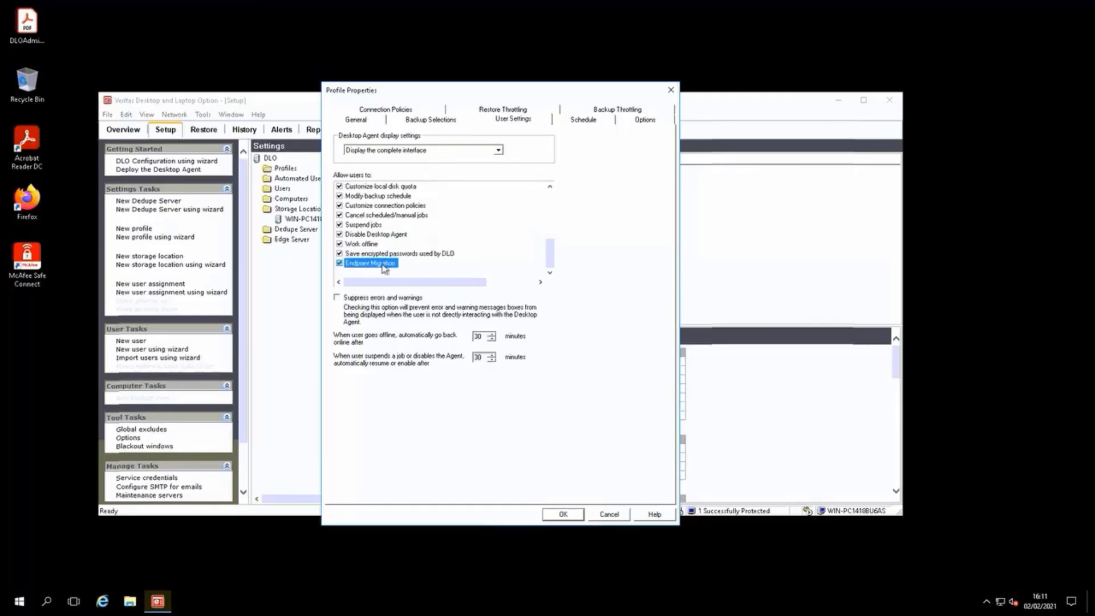